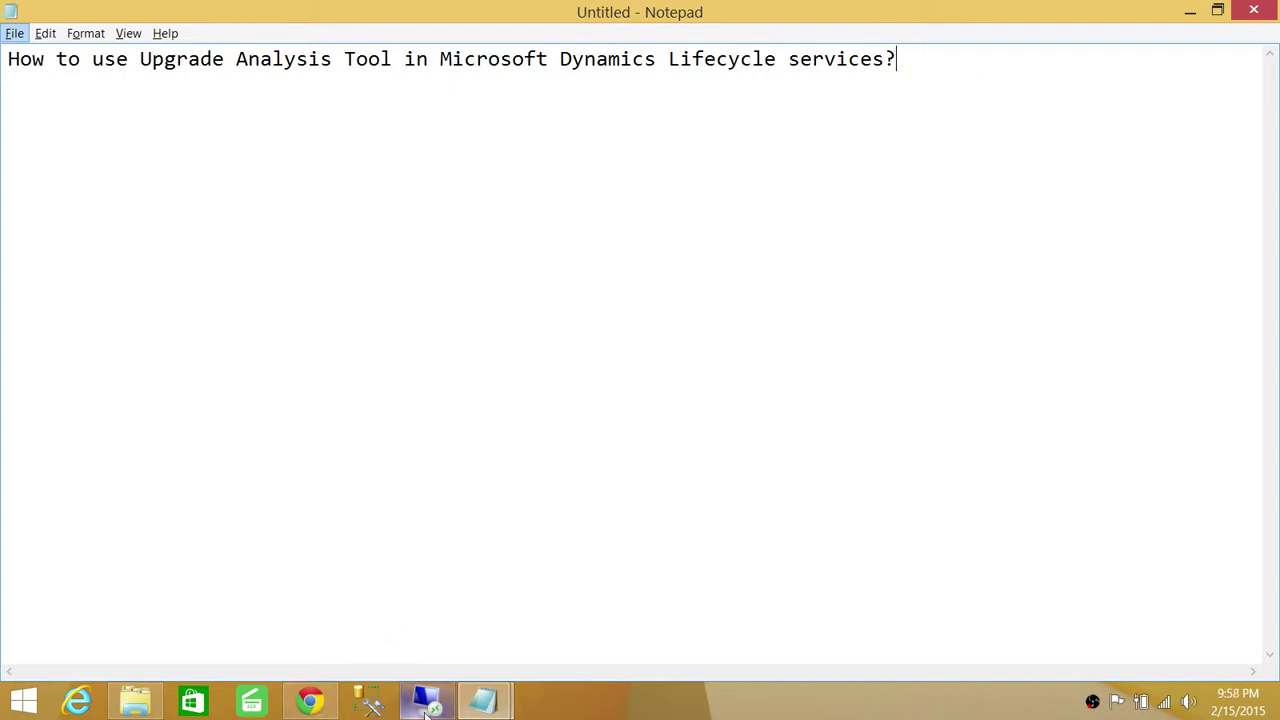
Step: Switch to the TBSDynAX remote desktop session and run Microsoft Dynamics AX 2012 Management Shell as administrator from Administrative Tools
mouse_move(435, 710)
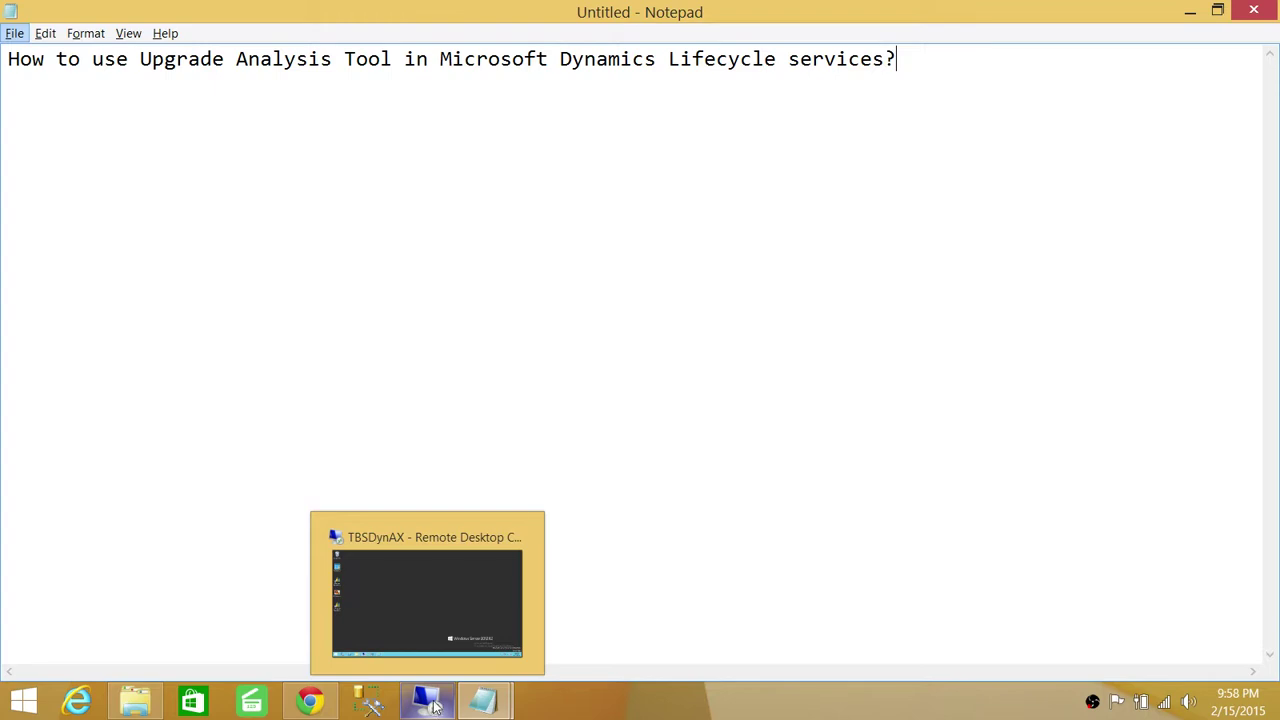
left_click(433, 705)
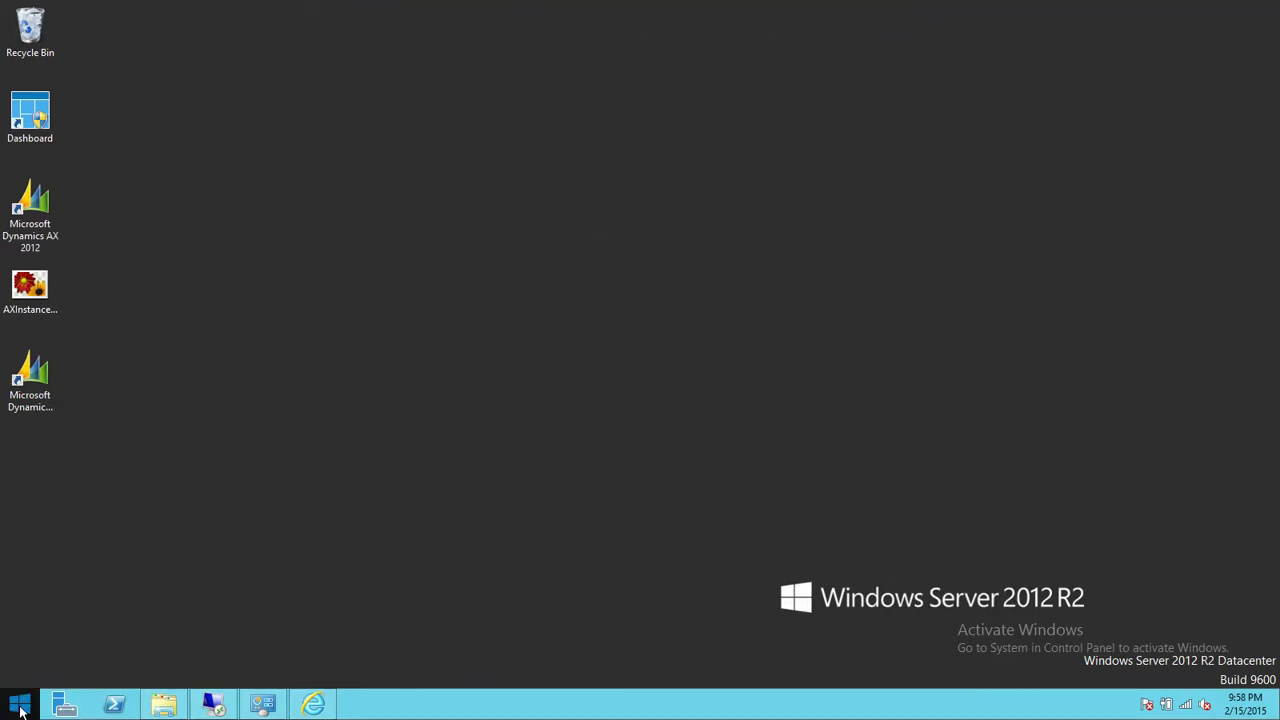
left_click(262, 705)
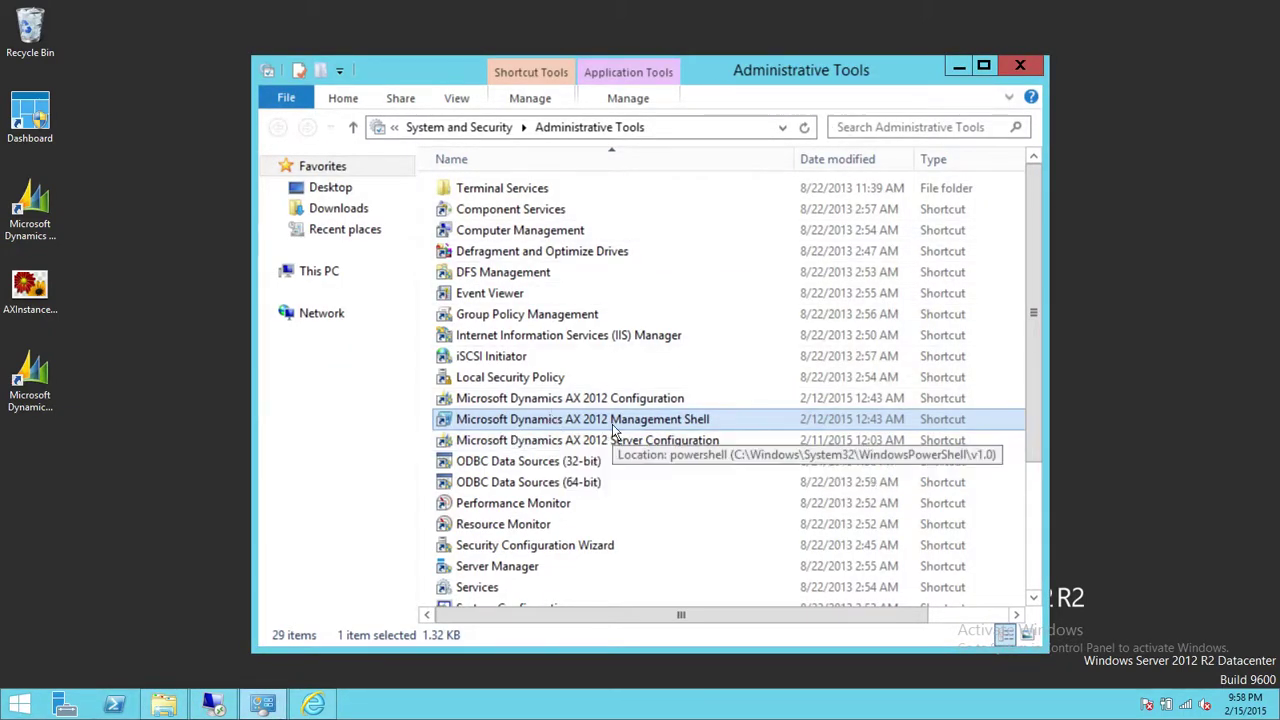
right_click(668, 425)
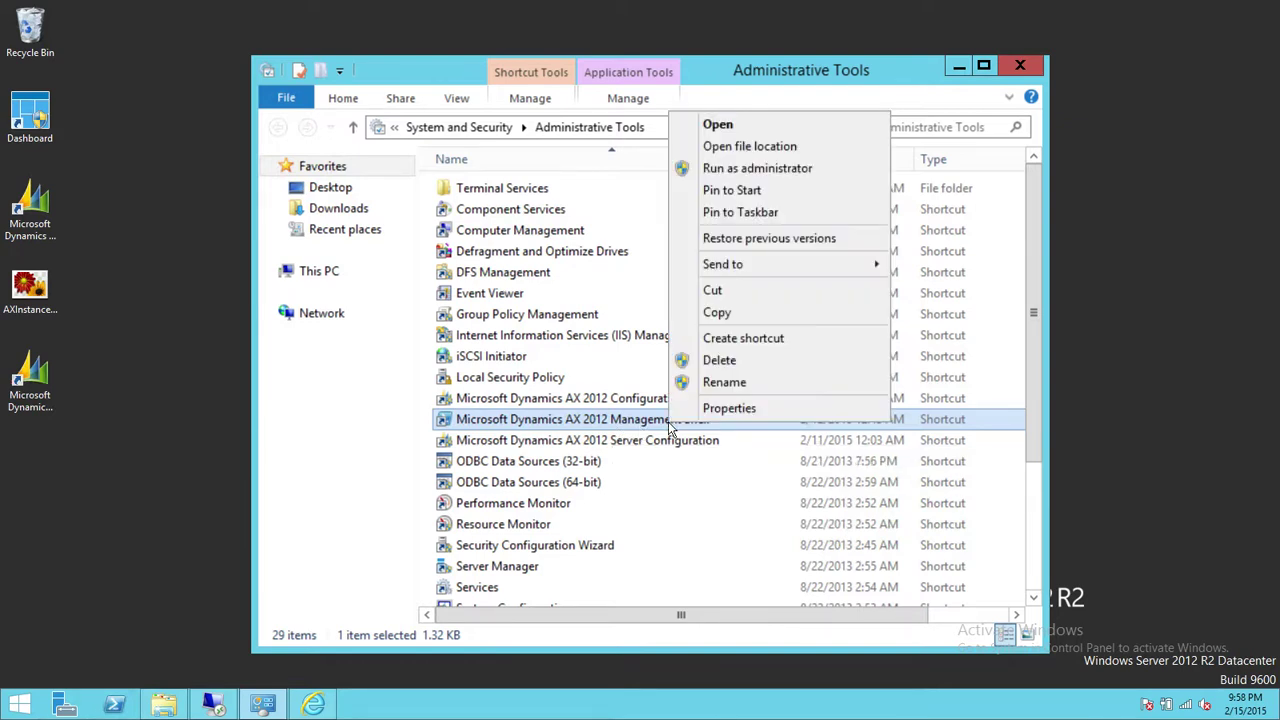
left_click(757, 168)
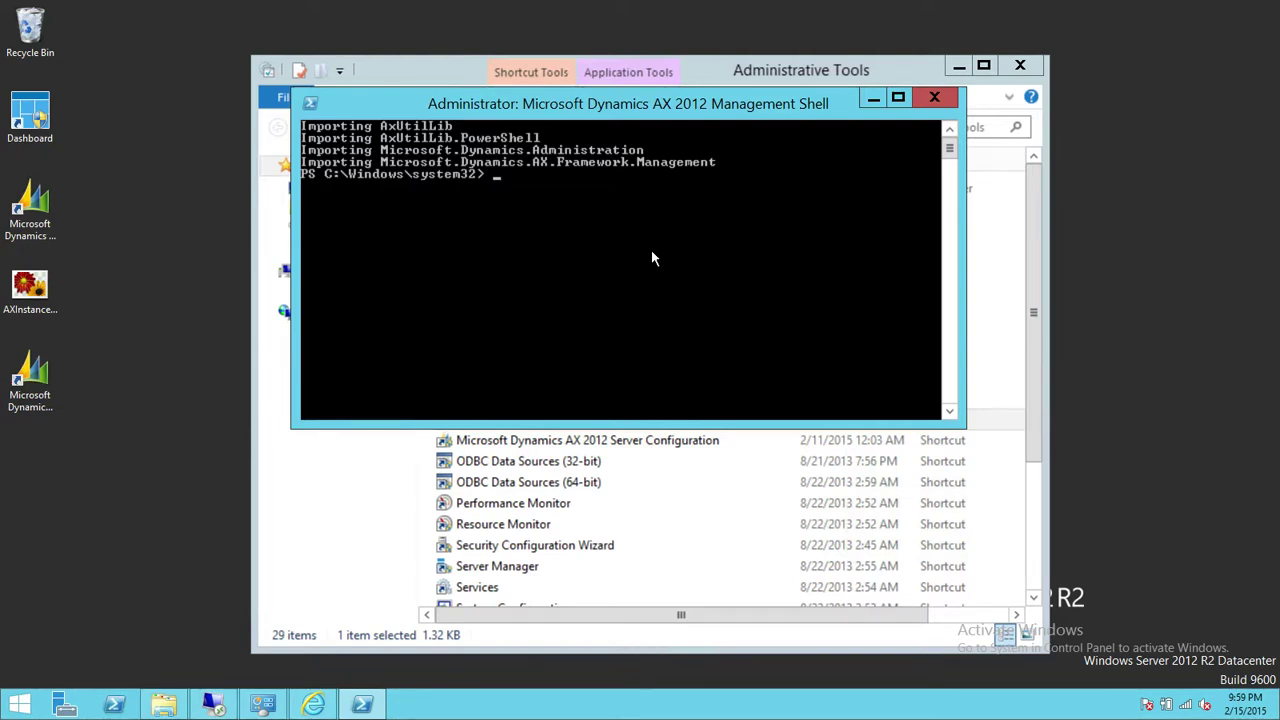
Step: Write the model store export command axutil.exe exportstore /file:C:\Production.axmodelstore without running it, and close the shell
type("axutil.exe ")
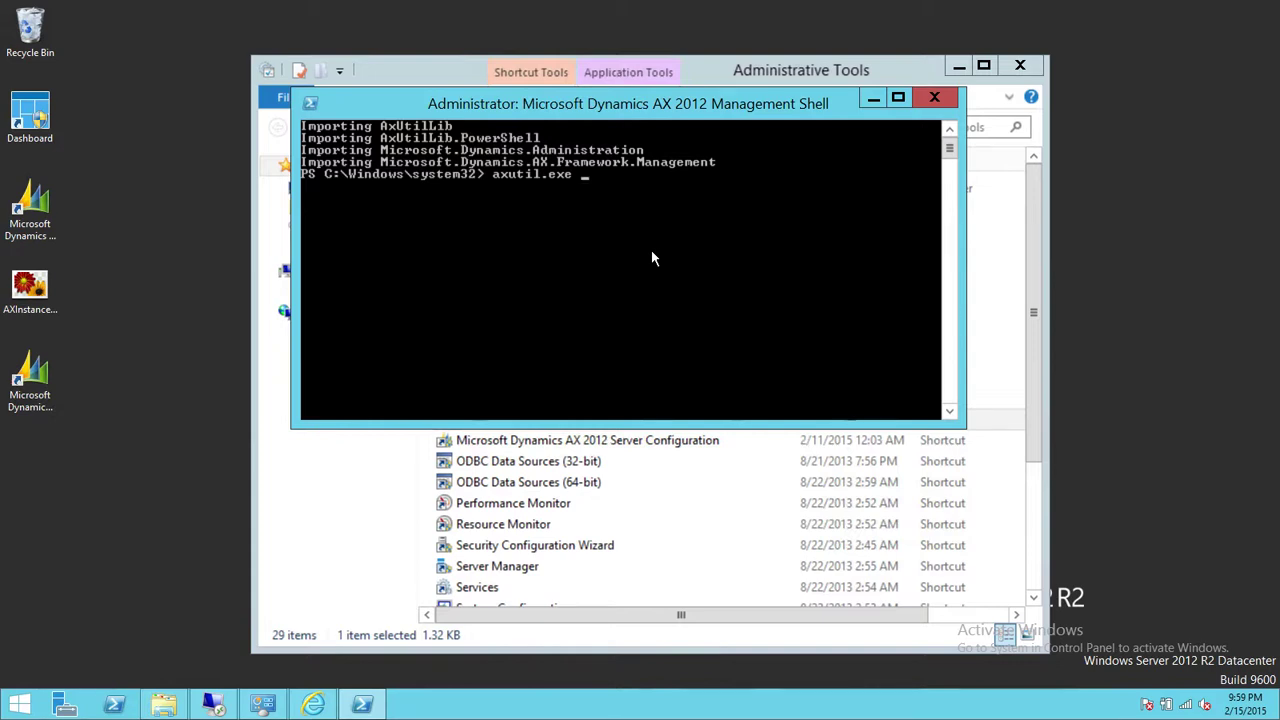
type("exportstore /file:C")
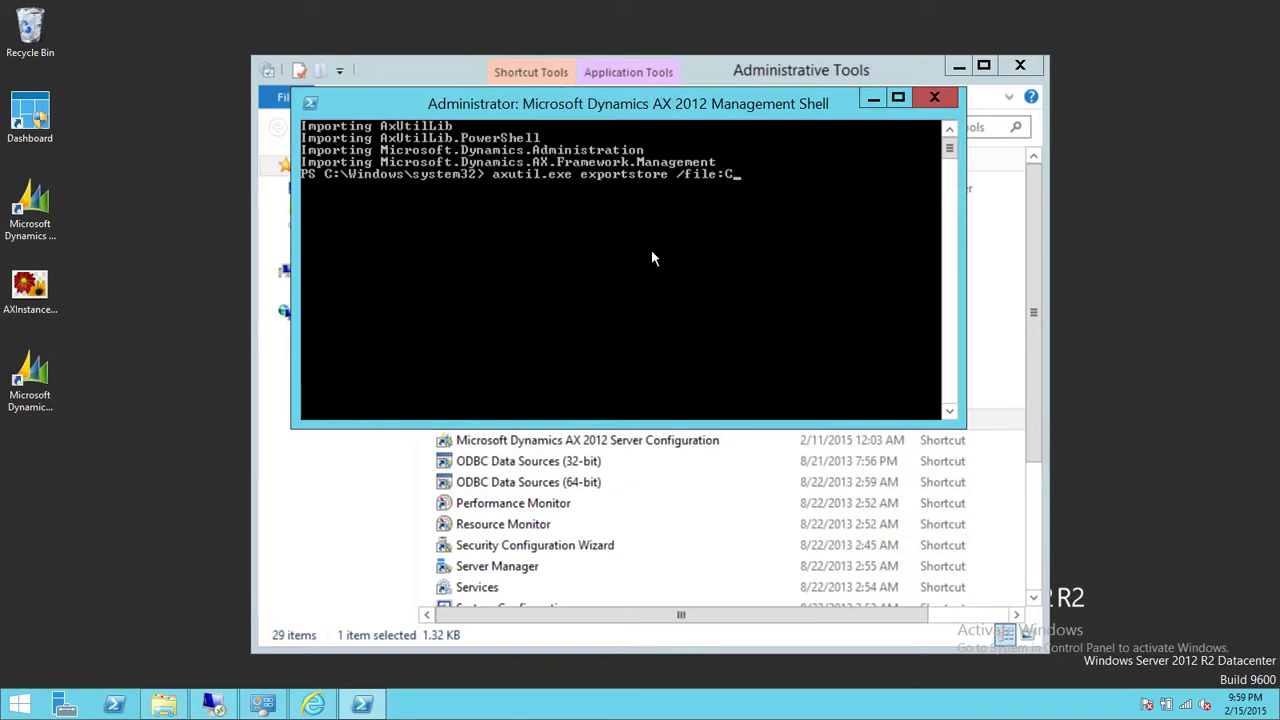
type(":\\Pro")
key("BackSpace")
key("BackSpace")
key("BackSpace")
type("Stagin")
key("BackSpace")
key("BackSpace")
key("BackSpace")
key("BackSpace")
key("BackSpace")
key("BackSpace")
type("Production.")
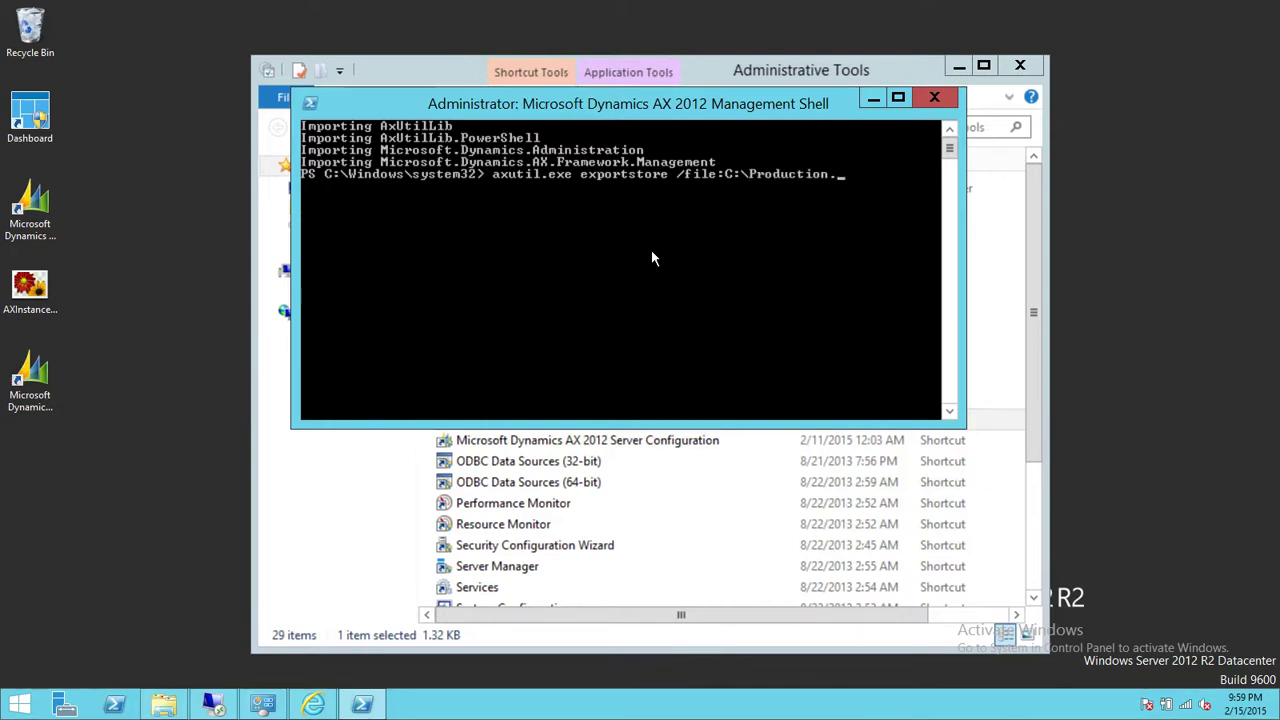
type("axmodelstore")
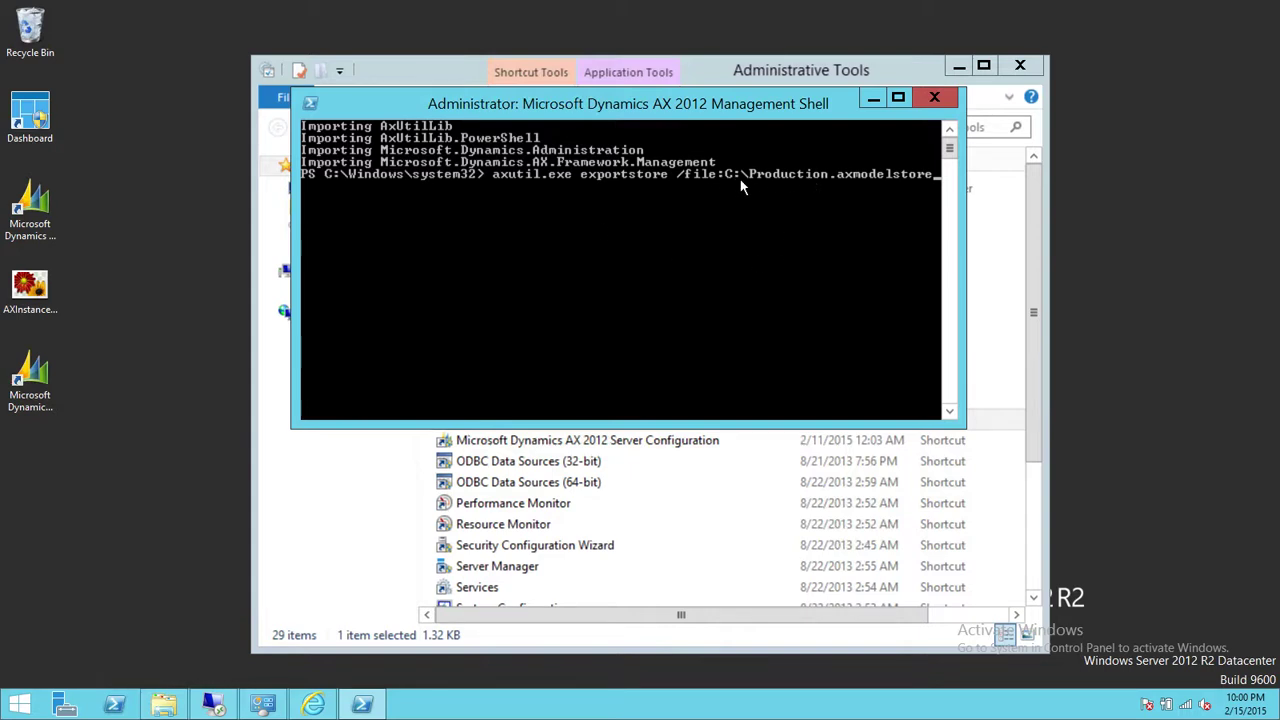
left_click(934, 98)
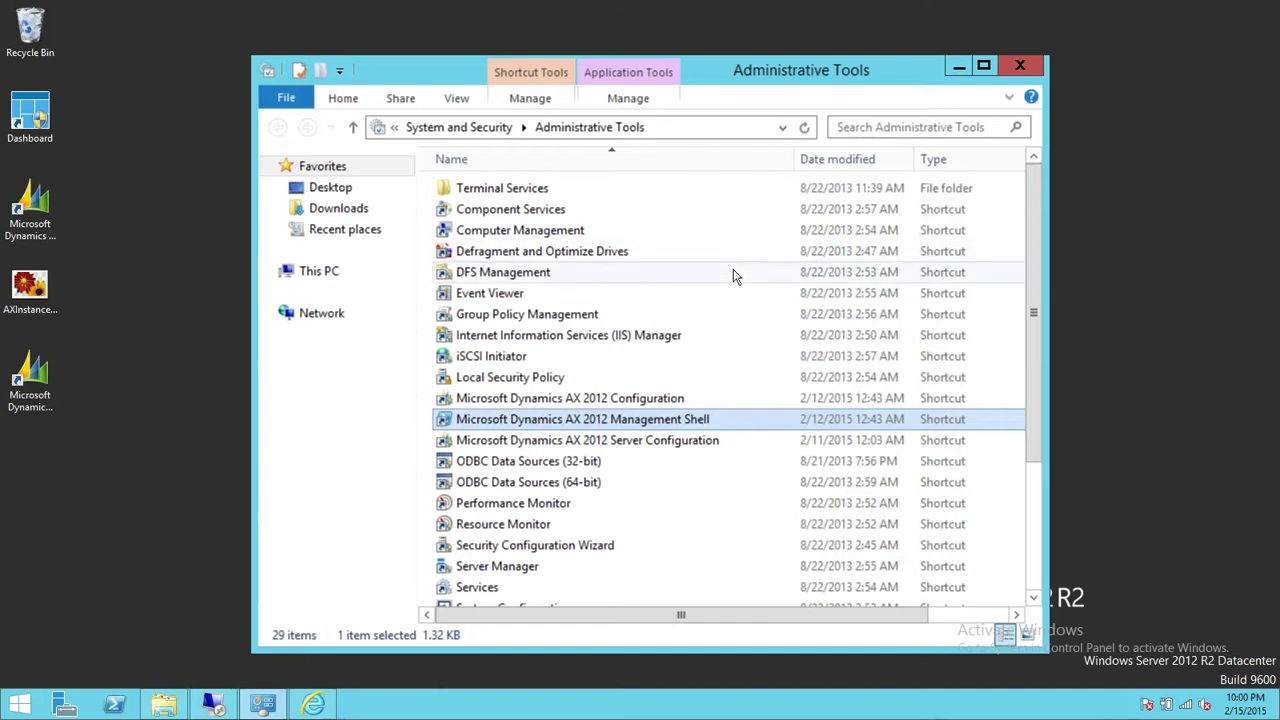
Step: Switch to the DynamicsAX folder in File Explorer and inspect the exported prod.axmodelstore file
left_click(168, 706)
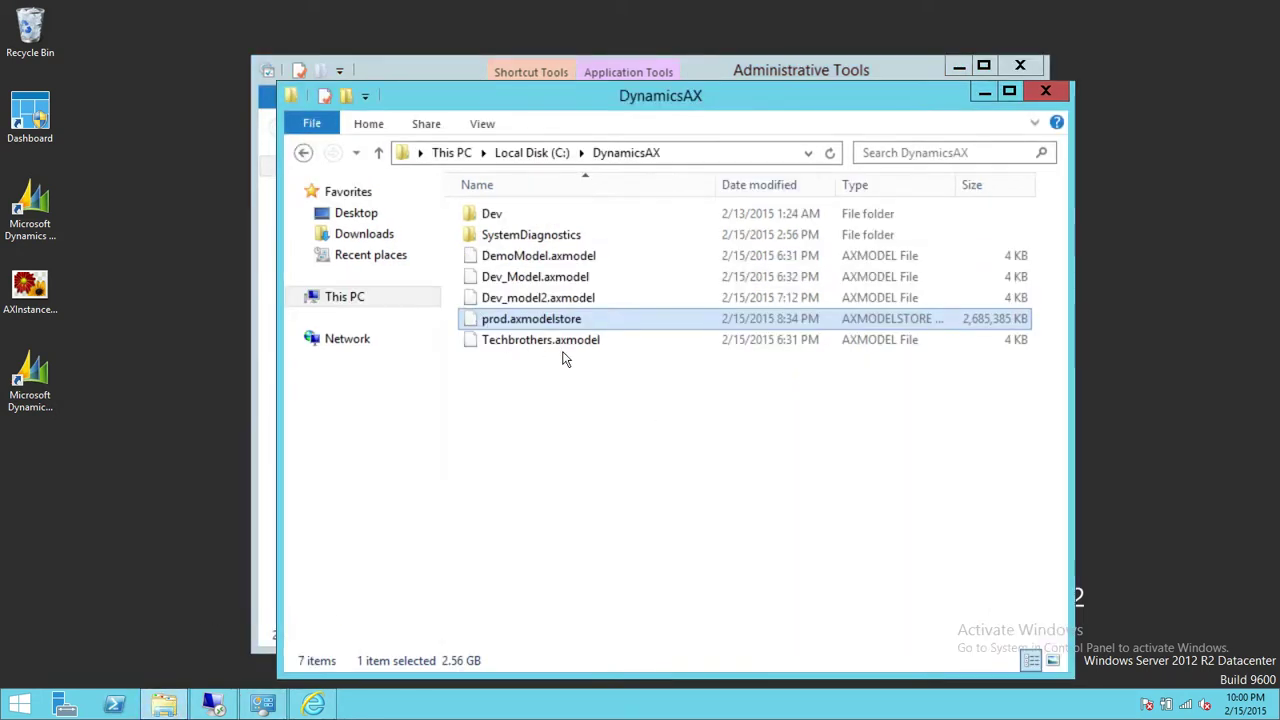
left_click(629, 327)
mouse_move(582, 328)
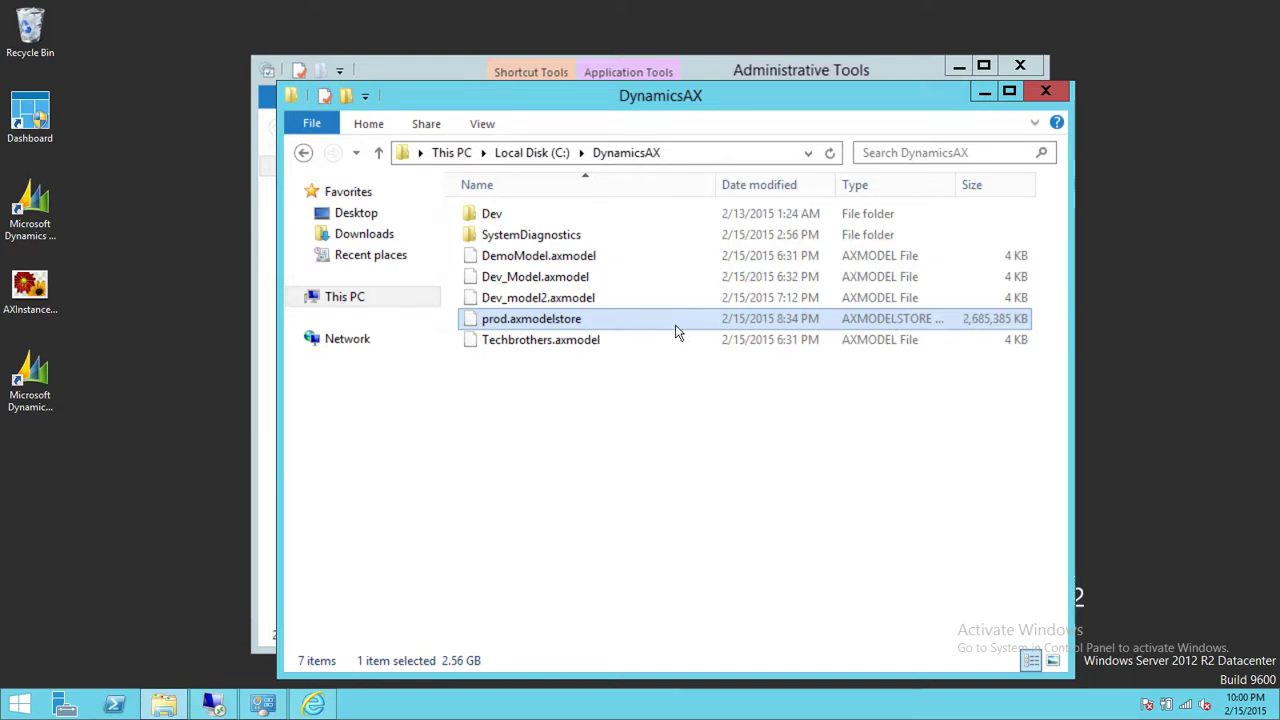
mouse_move(676, 332)
mouse_move(624, 325)
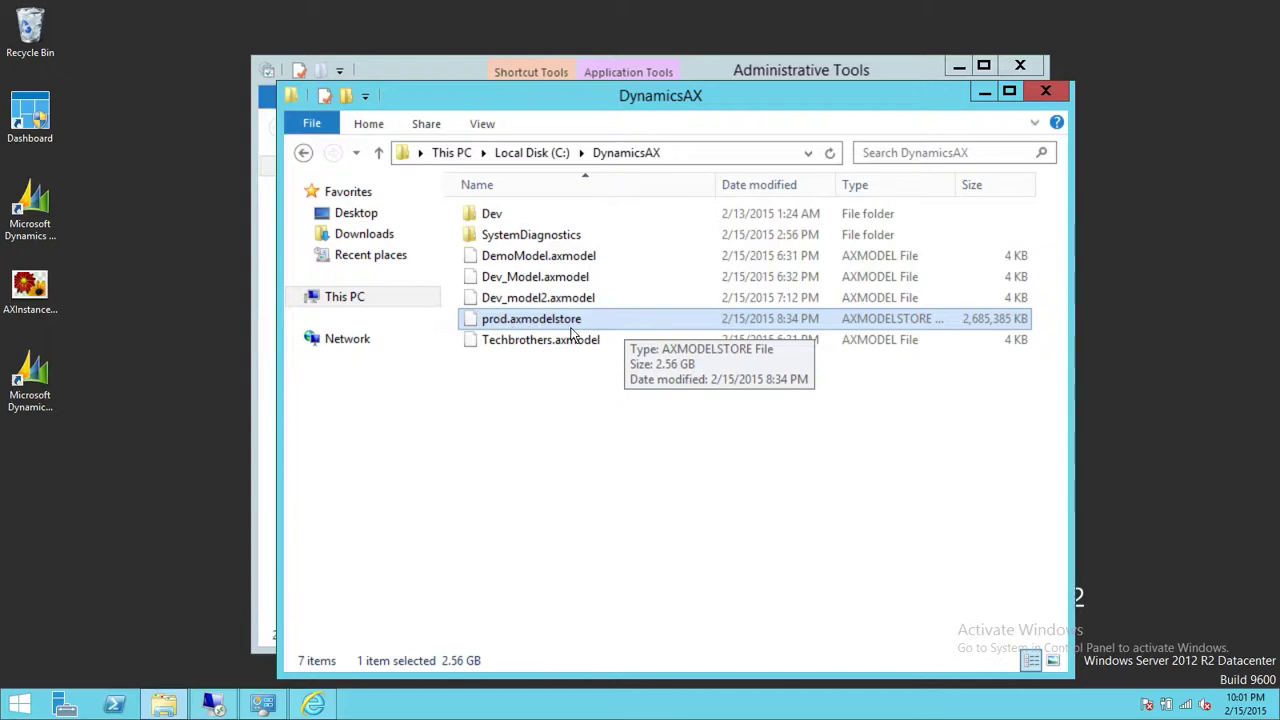
Step: Switch to Internet Explorer and open the DynamicsDemo project from the Lifecycle Services home page
left_click(313, 705)
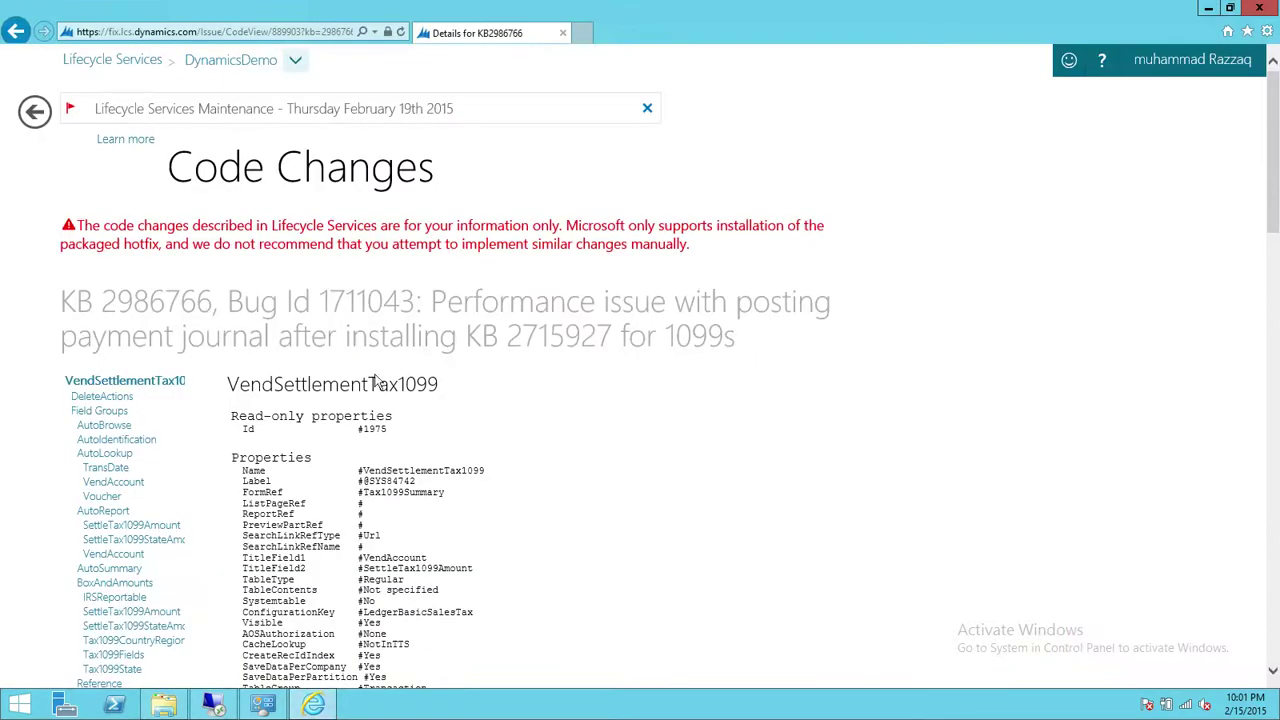
left_click(110, 59)
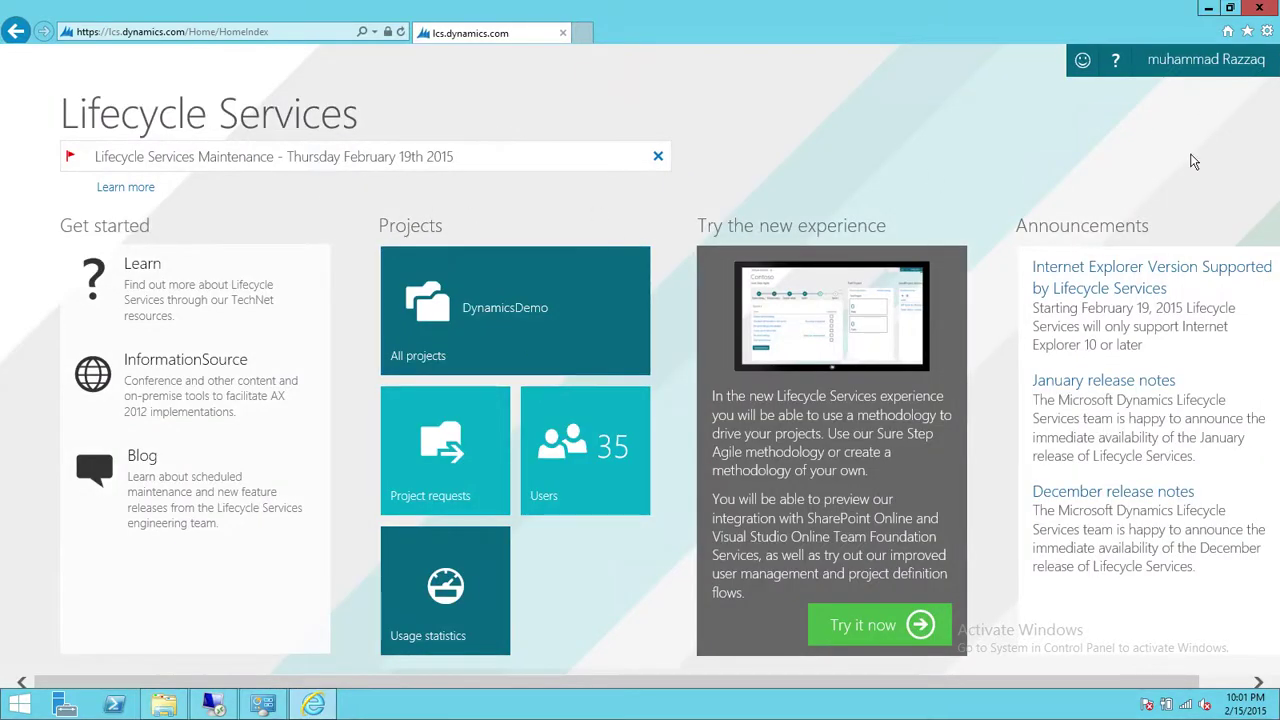
left_click(506, 332)
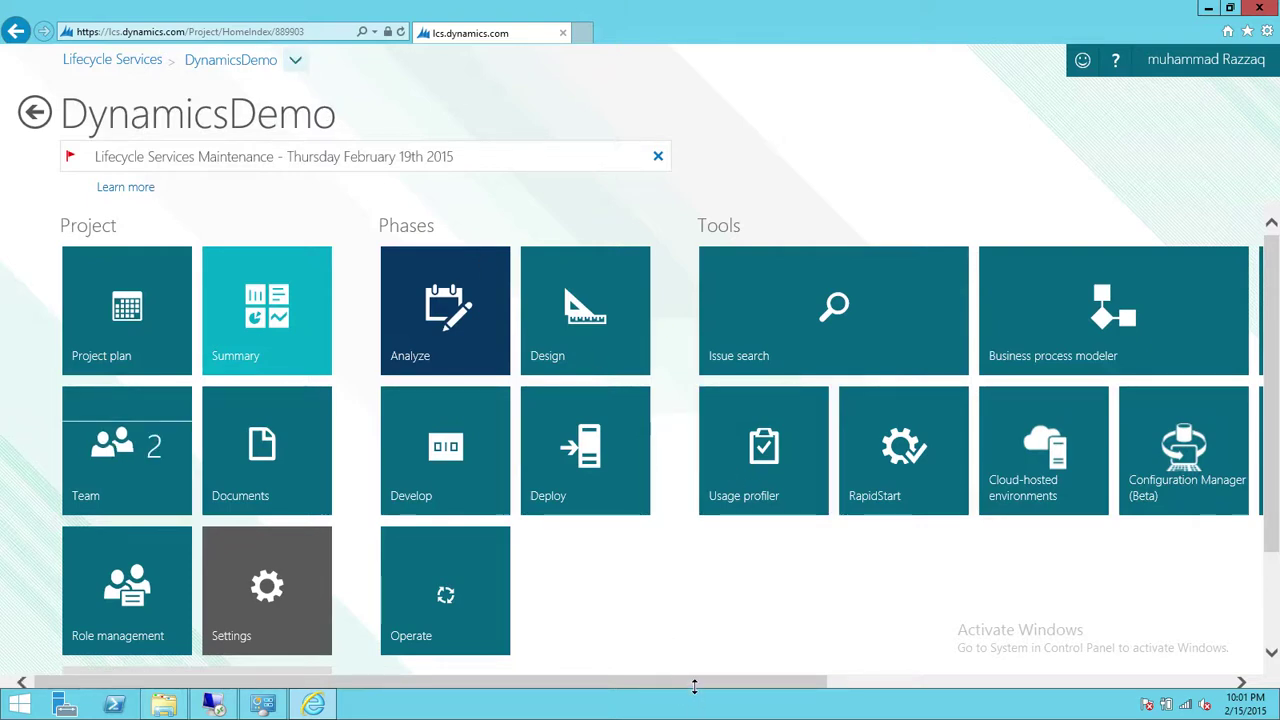
Step: Look through the DynamicsDemo project's tools and open the project switcher
left_click_drag(694, 689, 1098, 690)
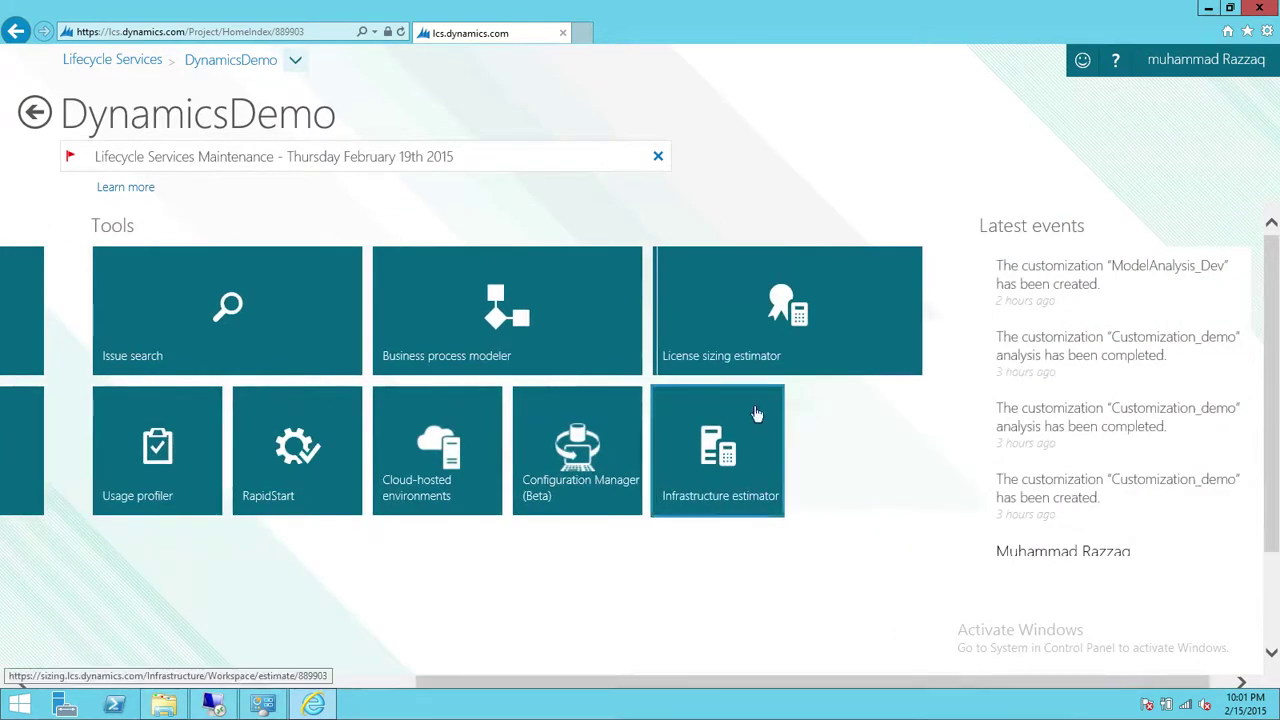
left_click_drag(658, 688, 538, 690)
left_click(295, 60)
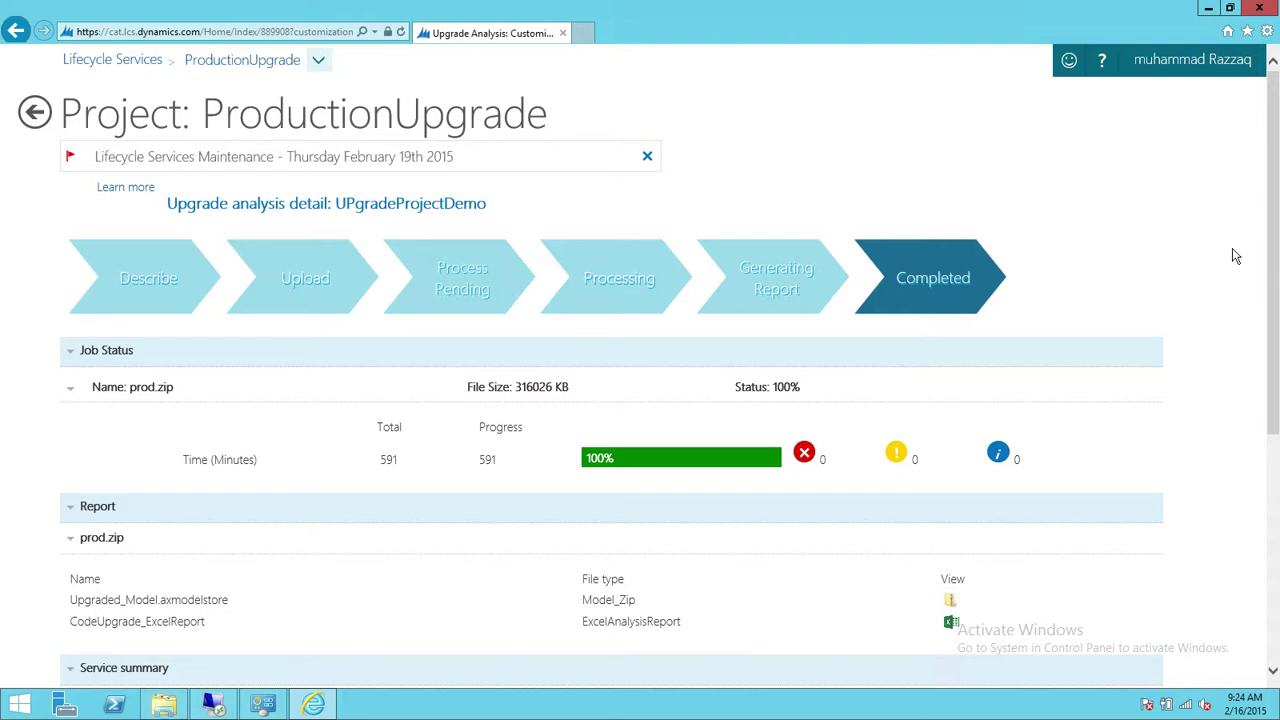
Step: Review the job status, report files and service summary of the UPgradeProjectDemo upgrade analysis
left_click_drag(1276, 238, 1255, 440)
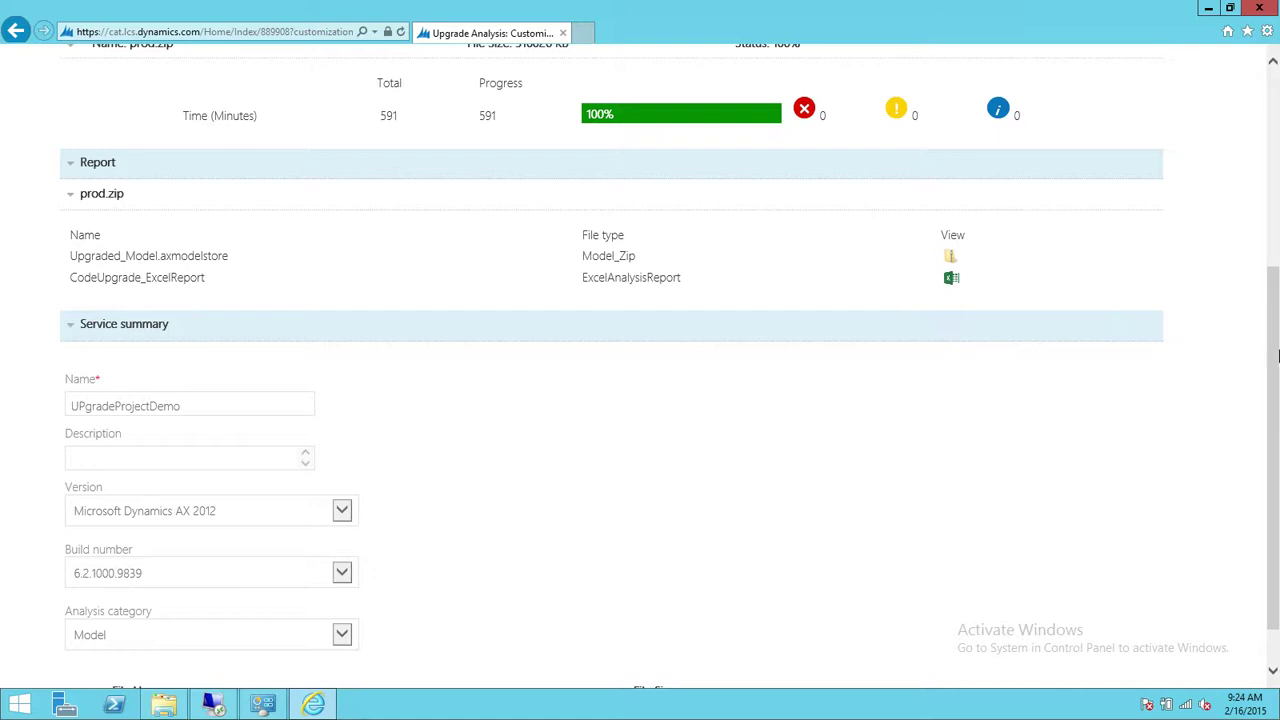
left_click_drag(1273, 313, 1276, 153)
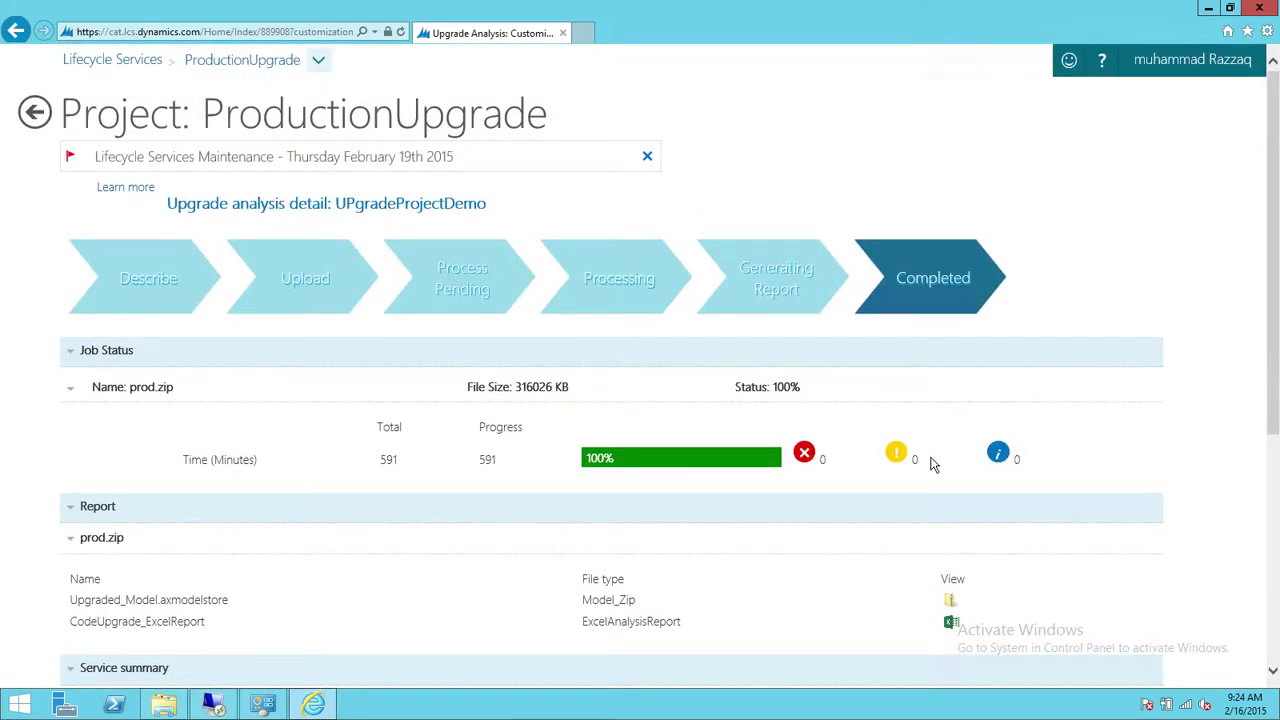
scroll(982, 443, "down", 3)
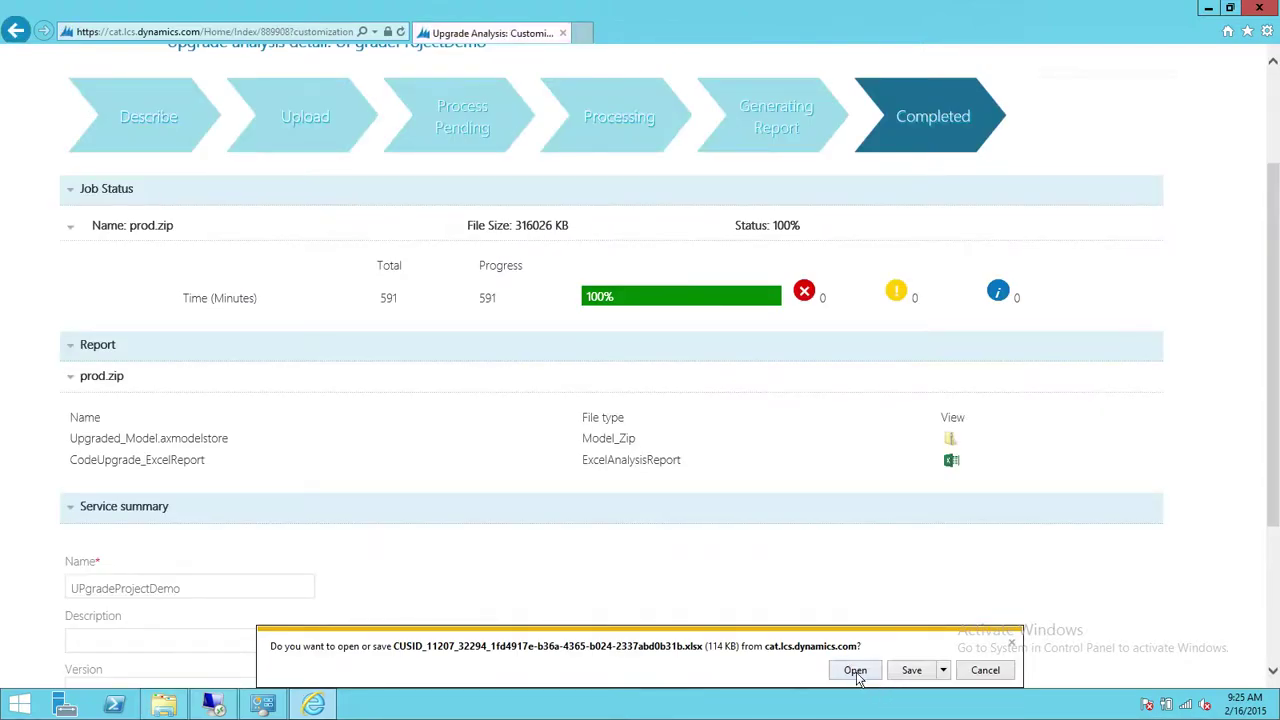
Step: Open the CodeUpgrade_ExcelReport in Excel and widen the Model column on the ChangeAnalysis sheet to read it, then minimize the workbook
left_click(854, 669)
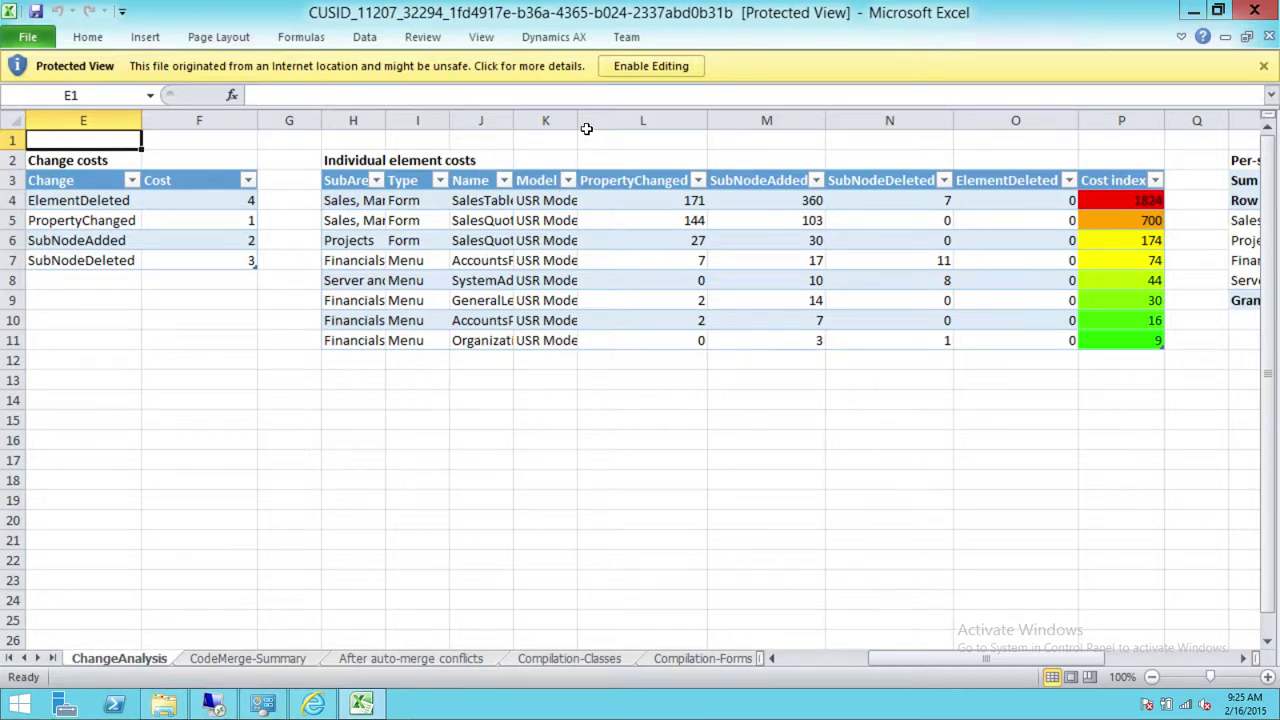
left_click_drag(585, 126, 660, 126)
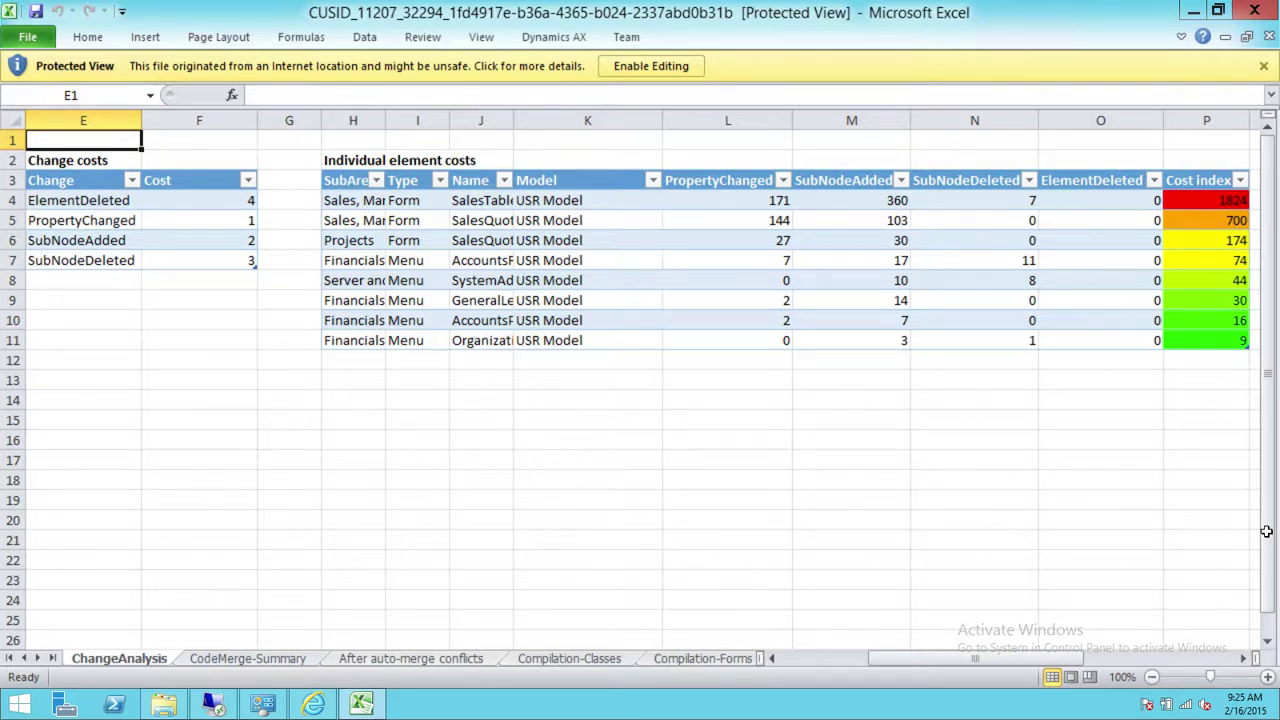
left_click_drag(1276, 512, 1273, 495)
left_click(1193, 19)
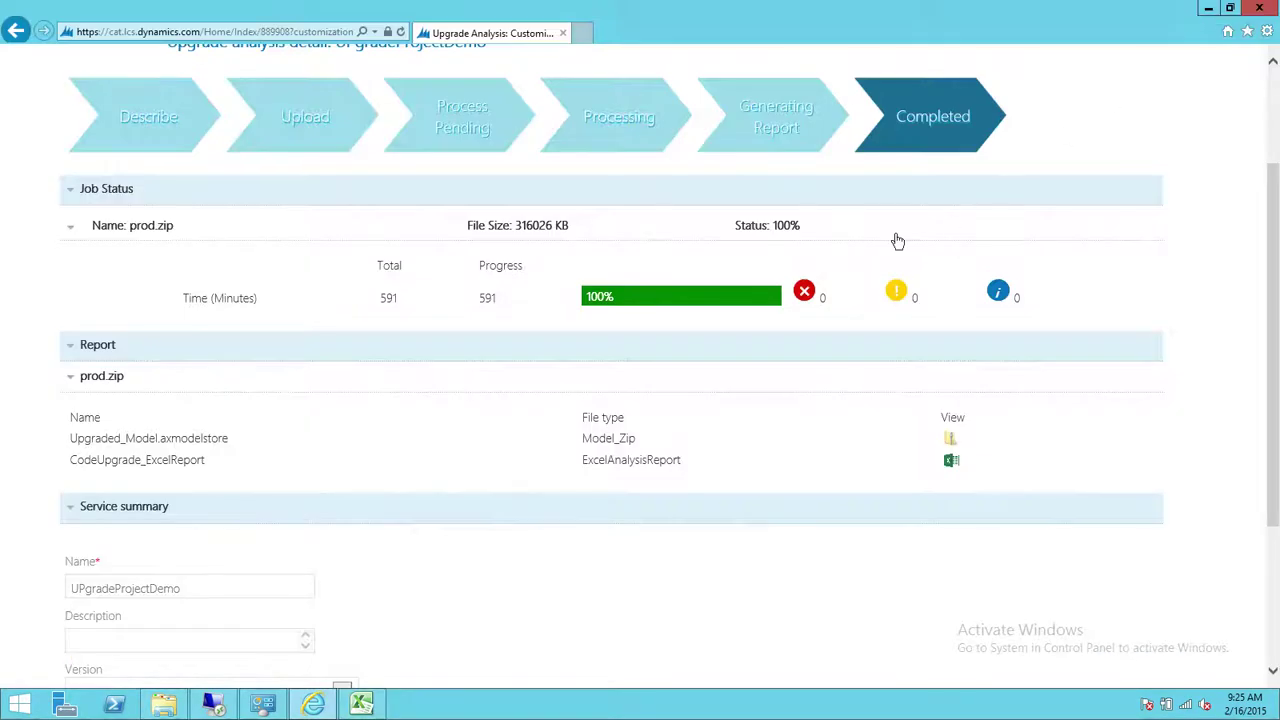